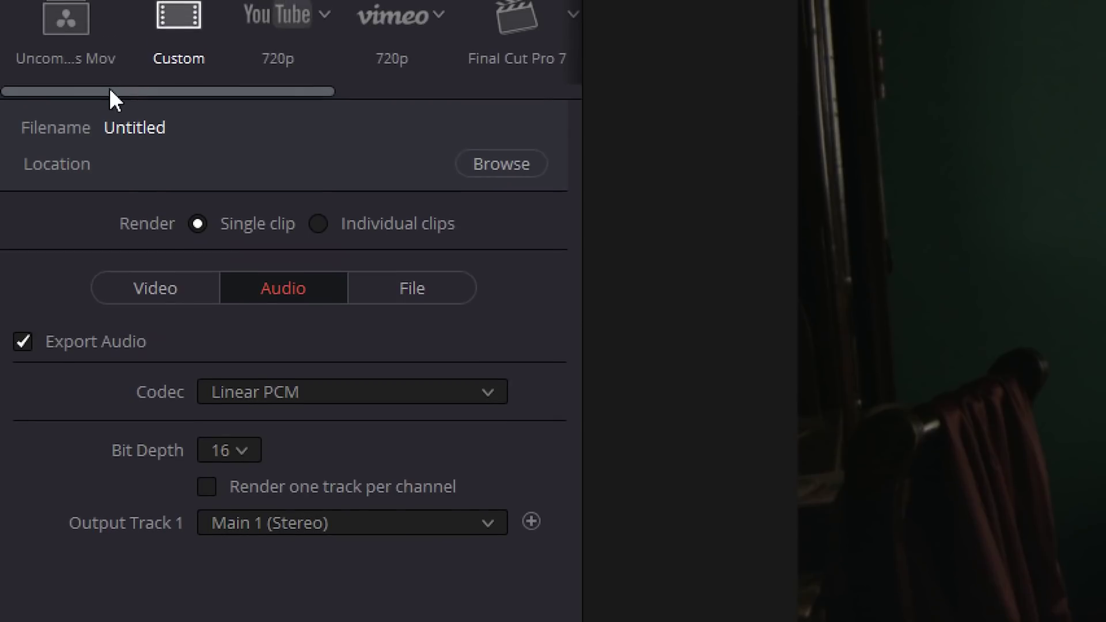
- Review the Video, Audio and File render settings, leaving Filename uses set to Custom name
click(152, 312)
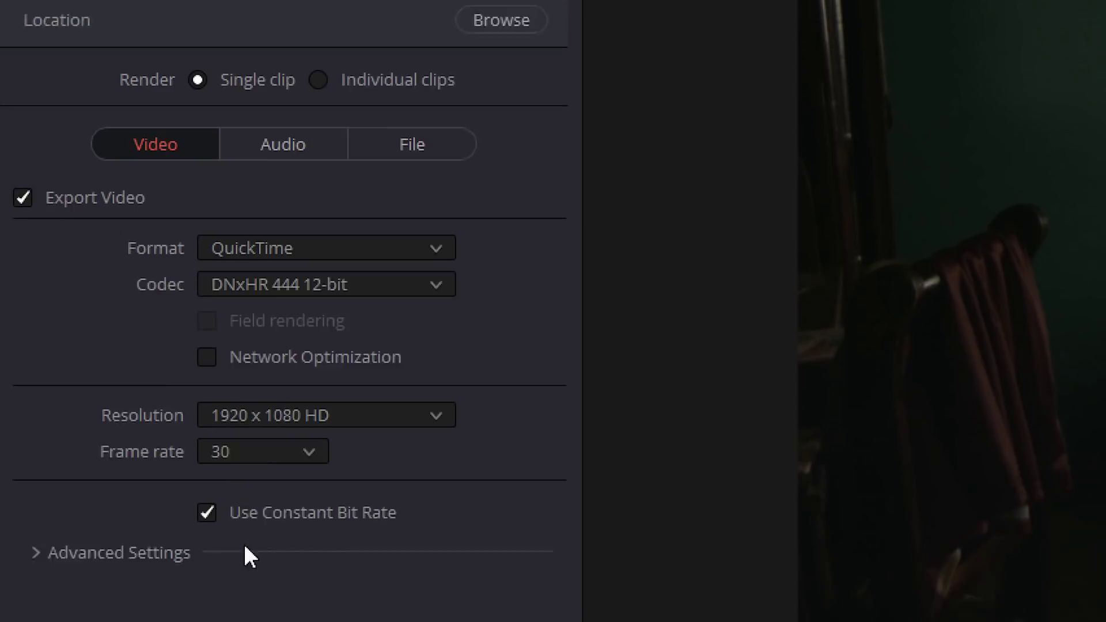
click(272, 92)
click(400, 84)
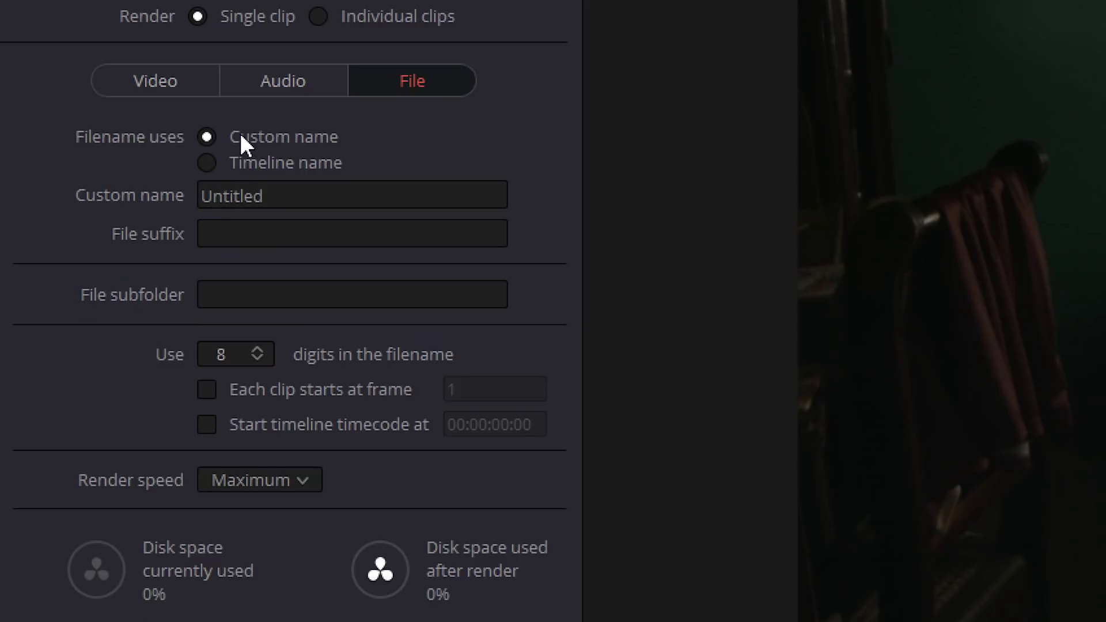
click(262, 162)
click(264, 139)
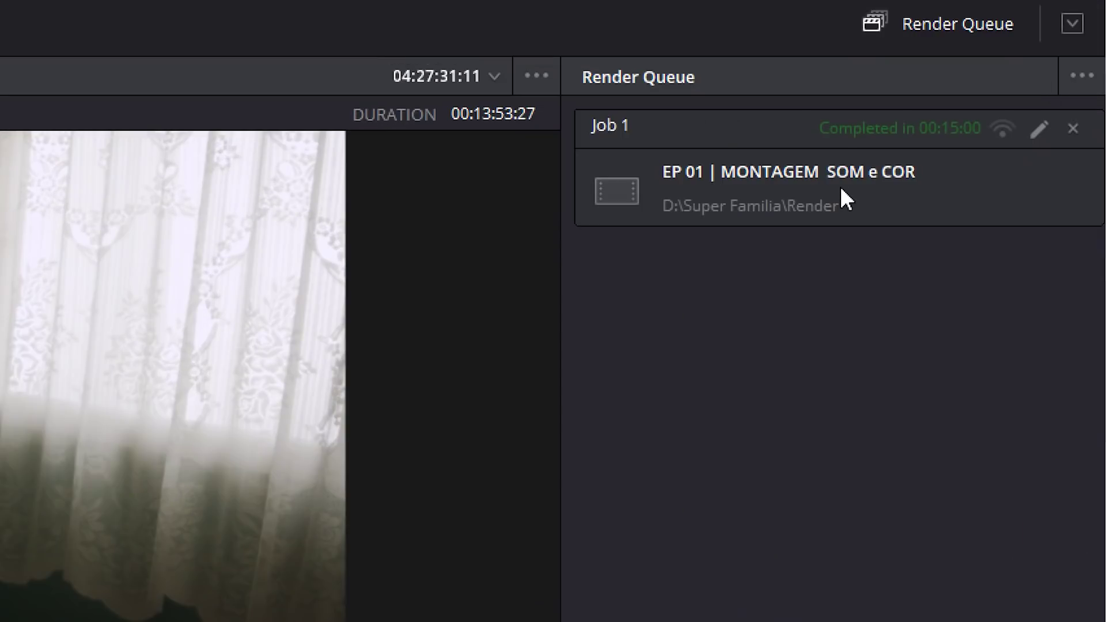
- Clear the EP 01 job's render status and enable Show Job Details in the render queue
click(1038, 75)
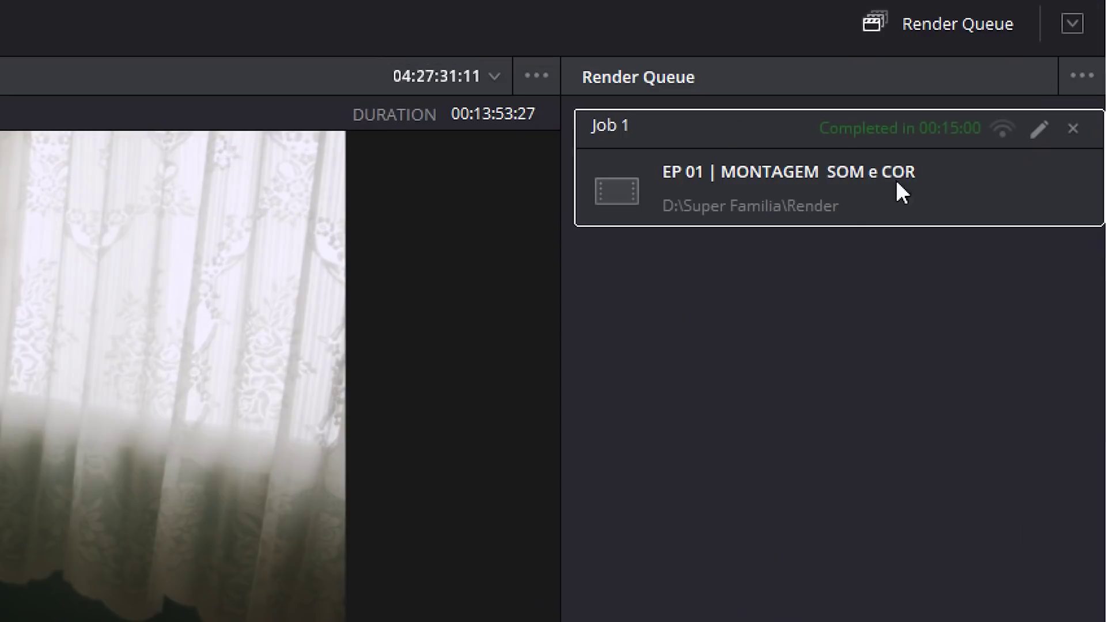
right_click(928, 185)
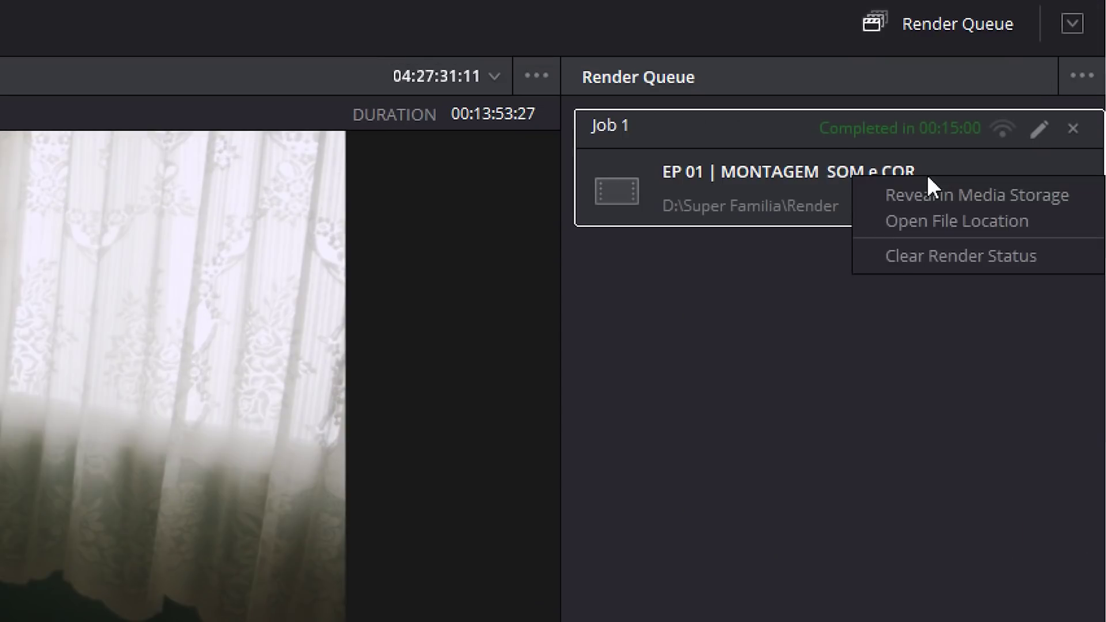
click(916, 255)
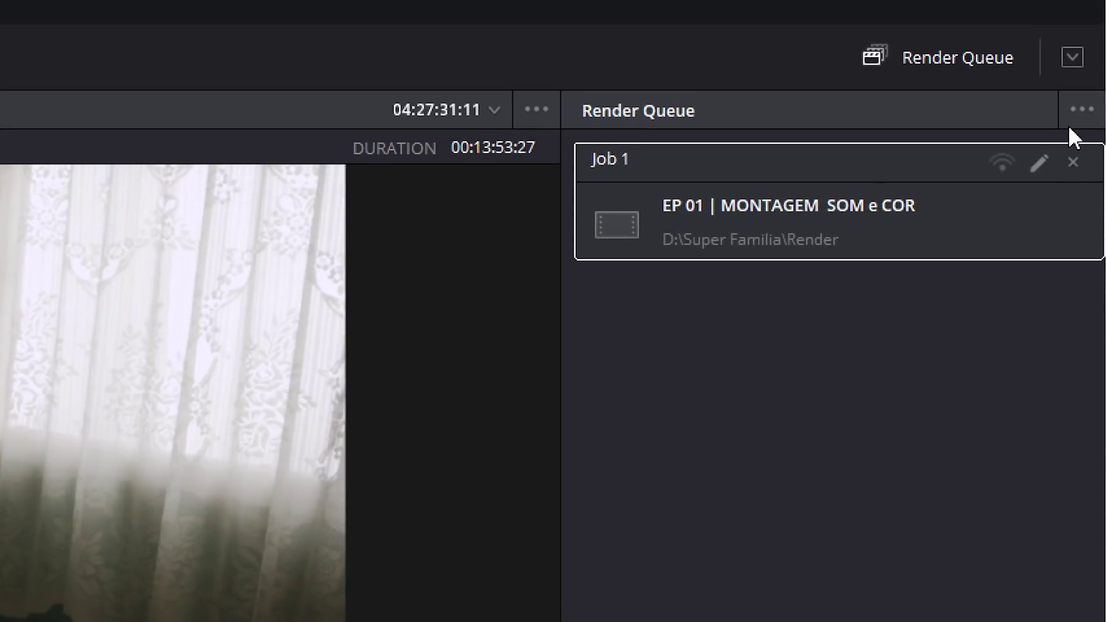
click(1098, 37)
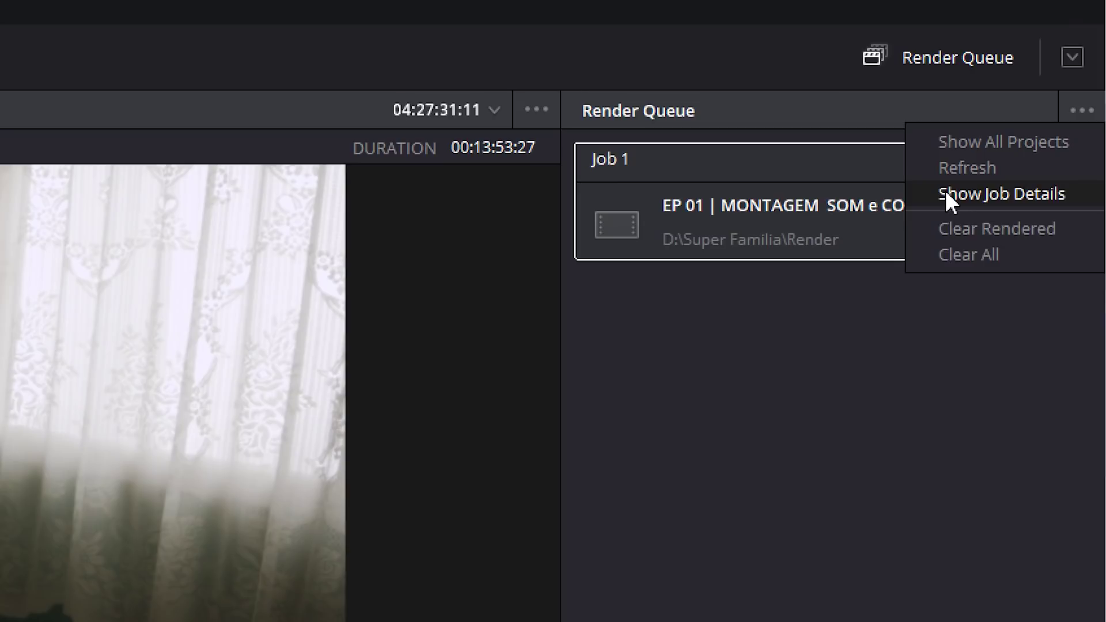
click(1027, 208)
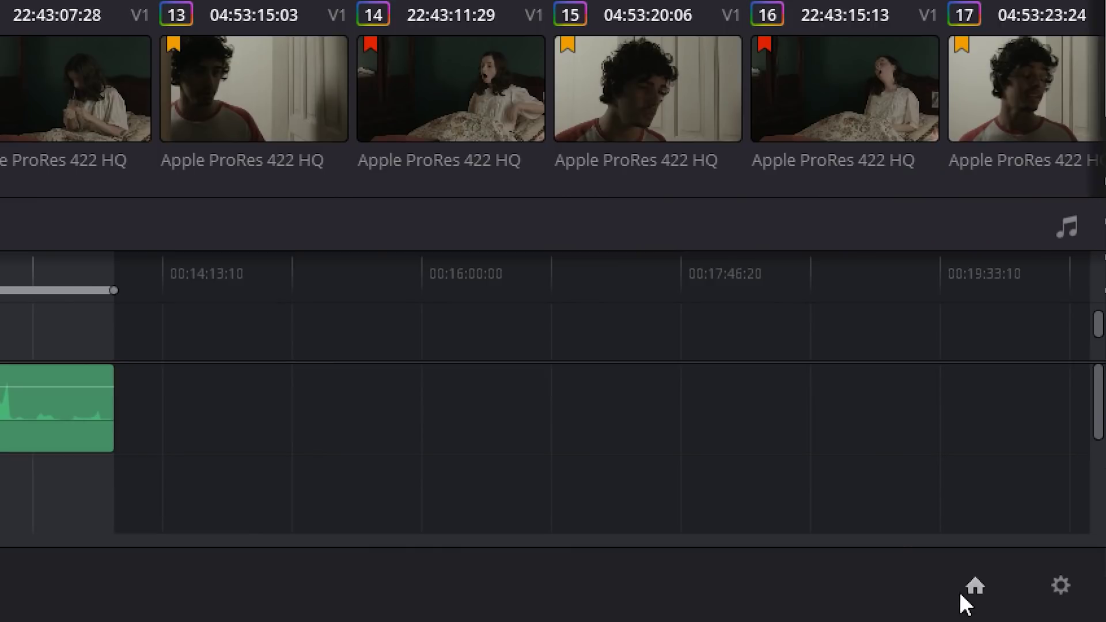
- Open the EP 02 project from the Project Manager
click(1062, 610)
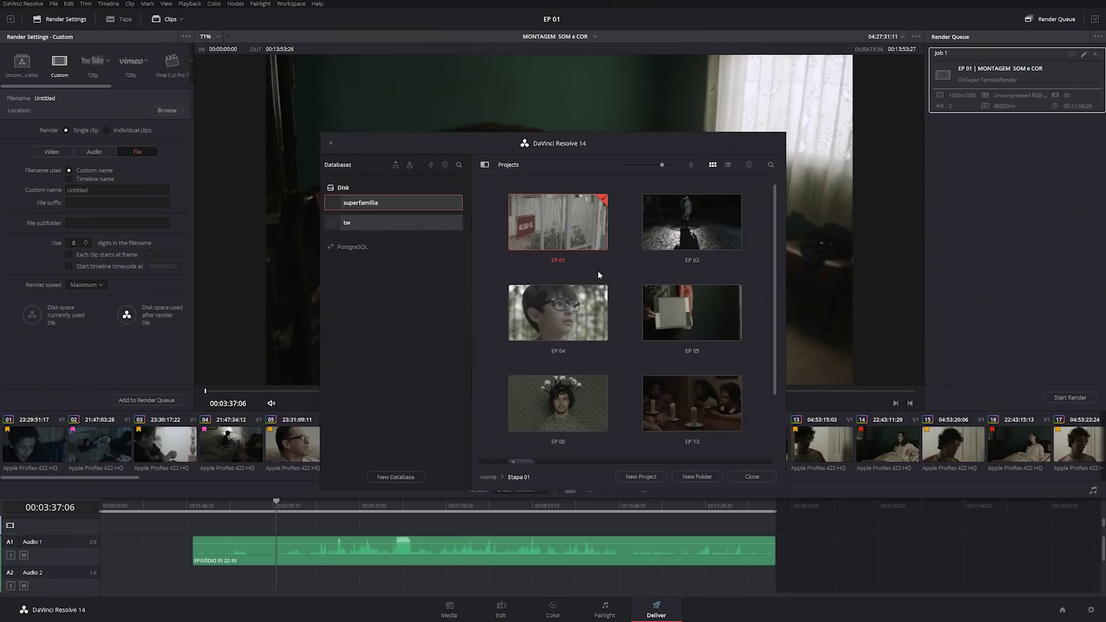
double_click(684, 228)
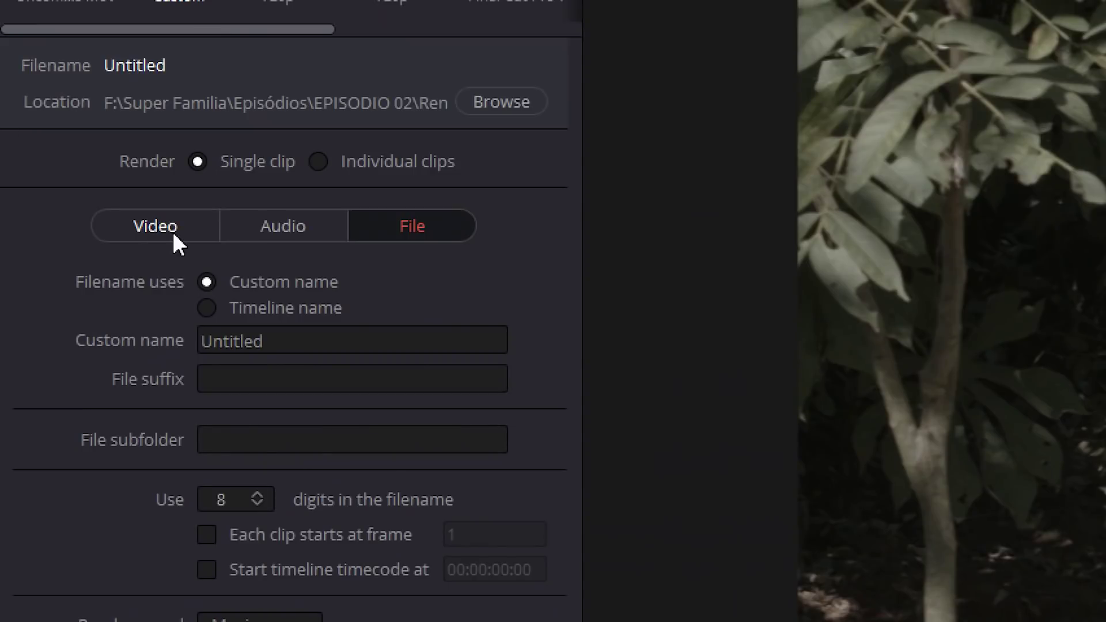
- Check EP 02's video, audio and file settings, then clear Job 1's render status
click(141, 214)
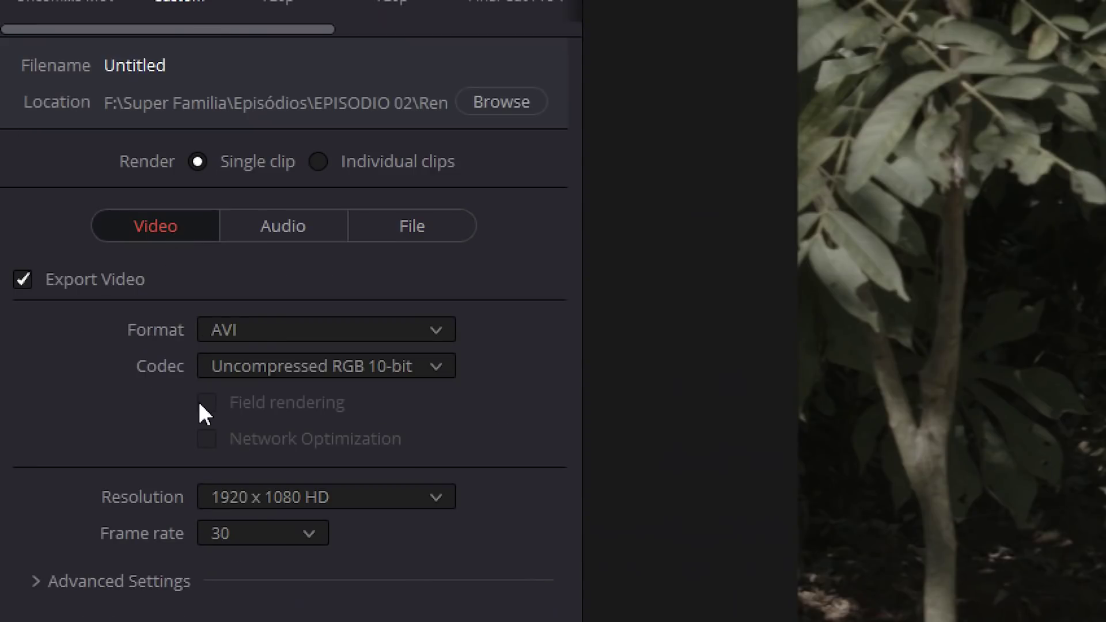
click(284, 224)
click(391, 224)
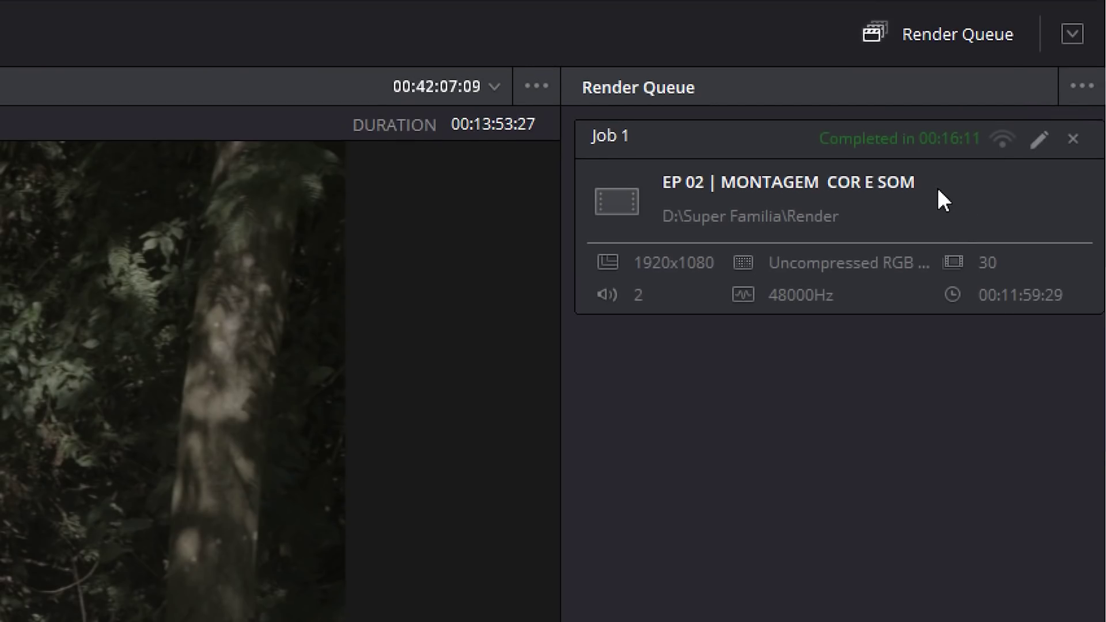
right_click(940, 199)
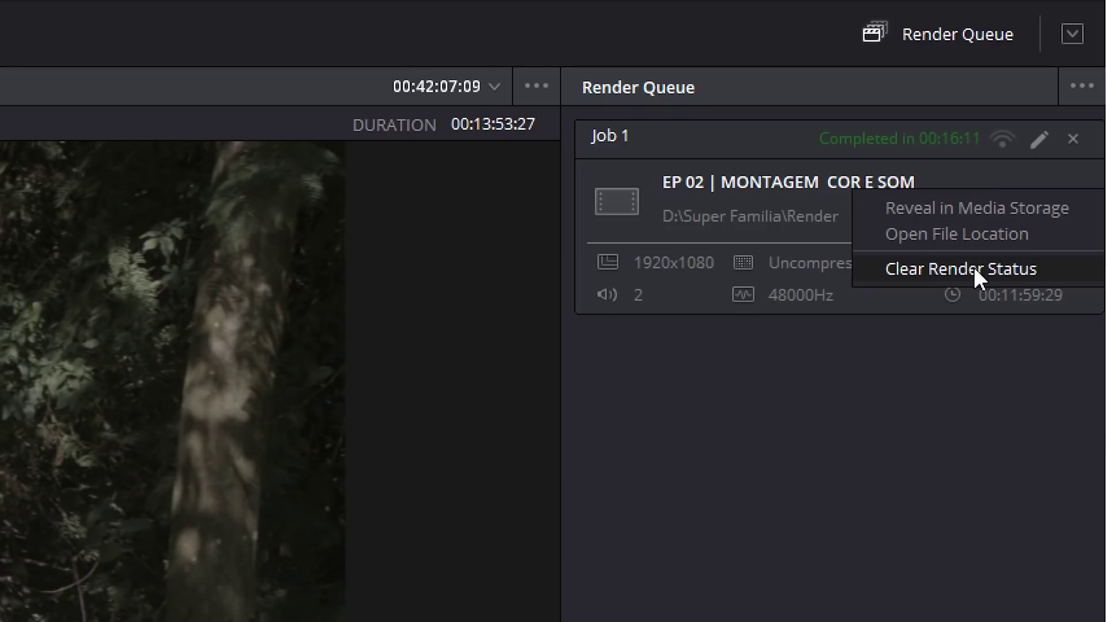
click(940, 268)
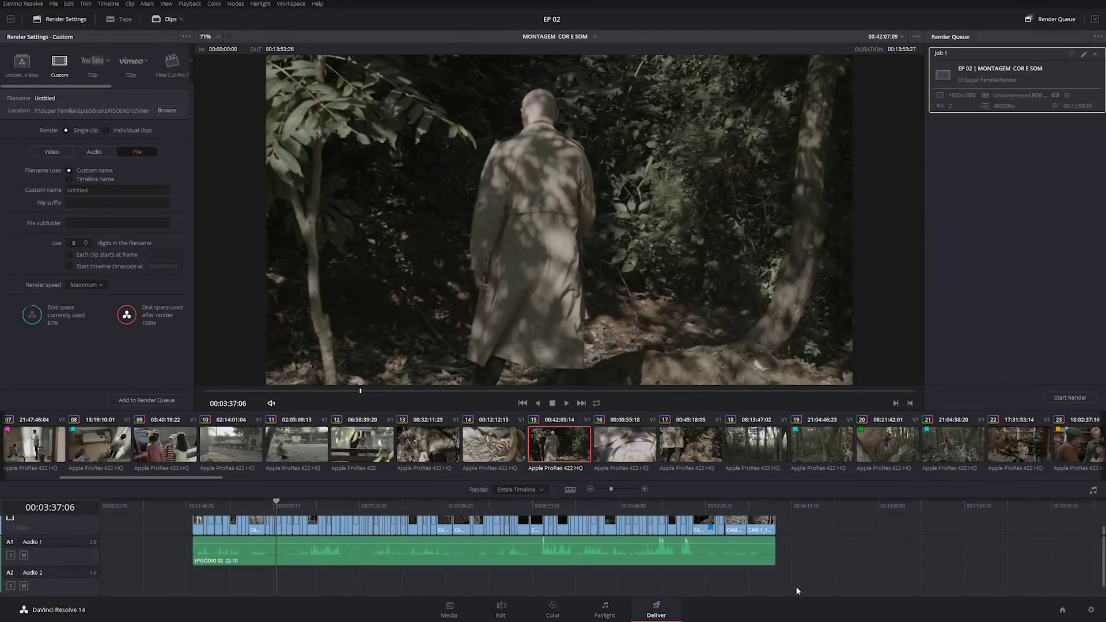
- Enable Show All Projects so the render queue lists every project's jobs
click(1064, 612)
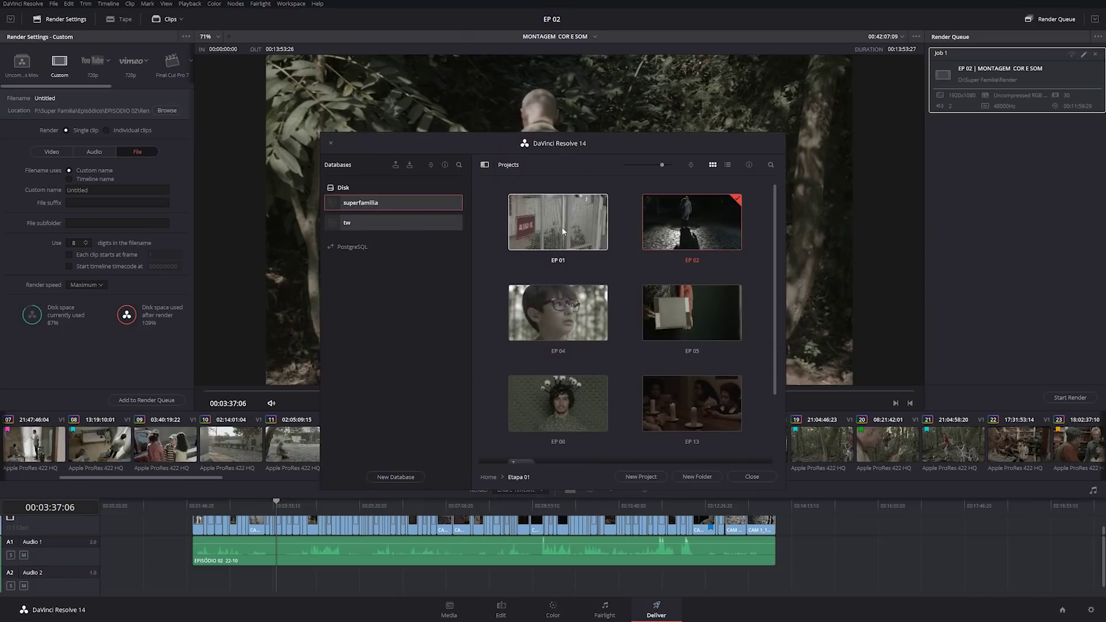
click(752, 476)
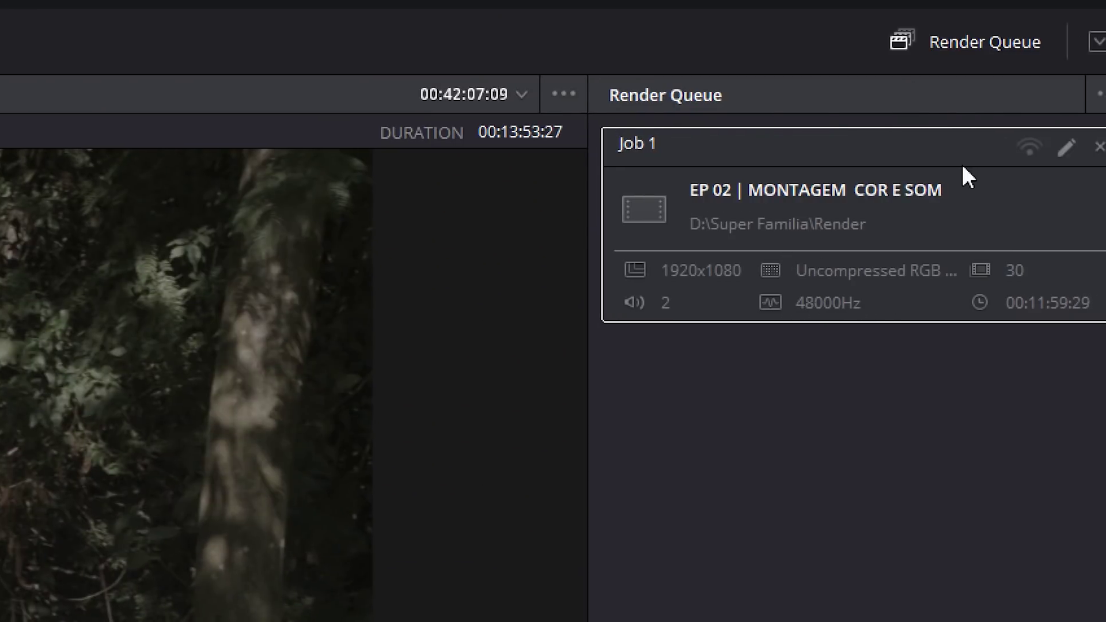
click(1074, 100)
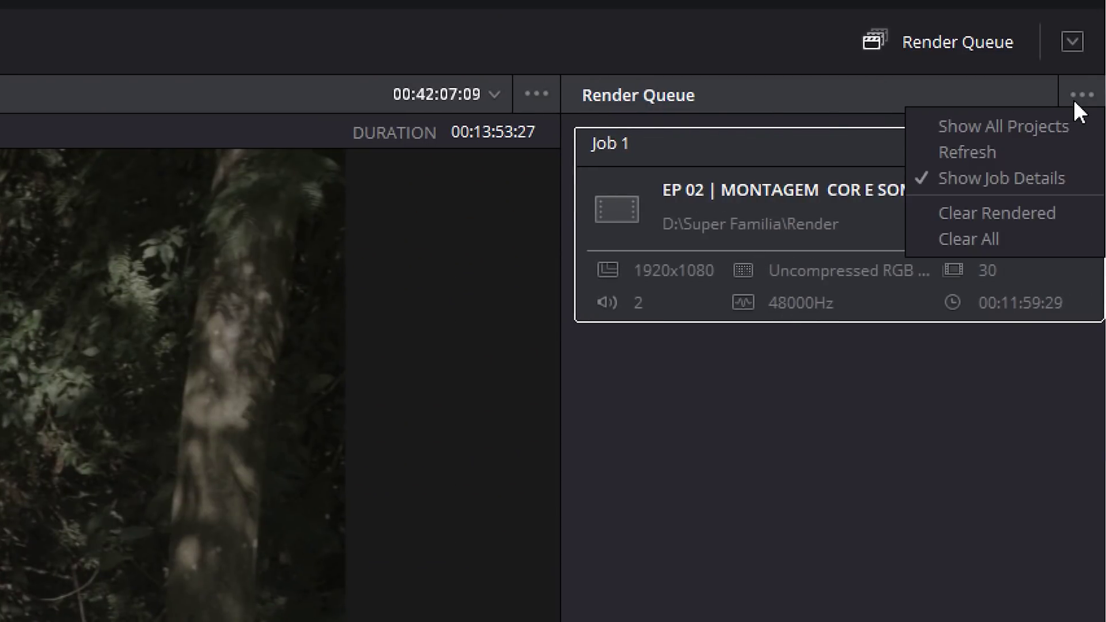
click(983, 129)
scroll(965, 546, down, 5)
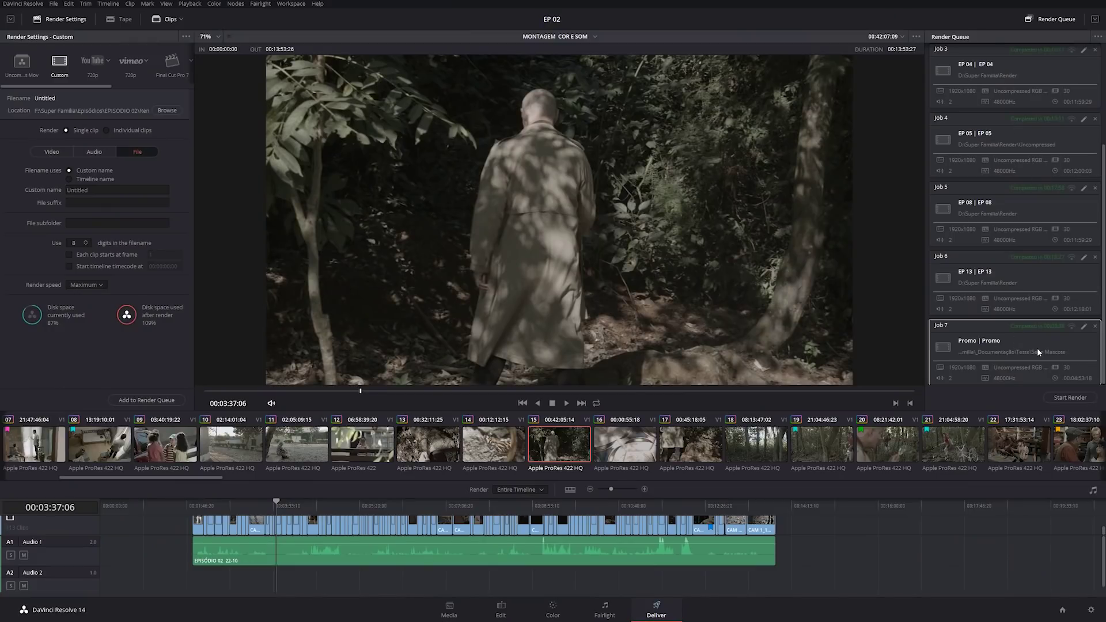
- Clear the render status of the Promo, EP 13, EP 08, EP 05 and EP 04 jobs
click(1058, 378)
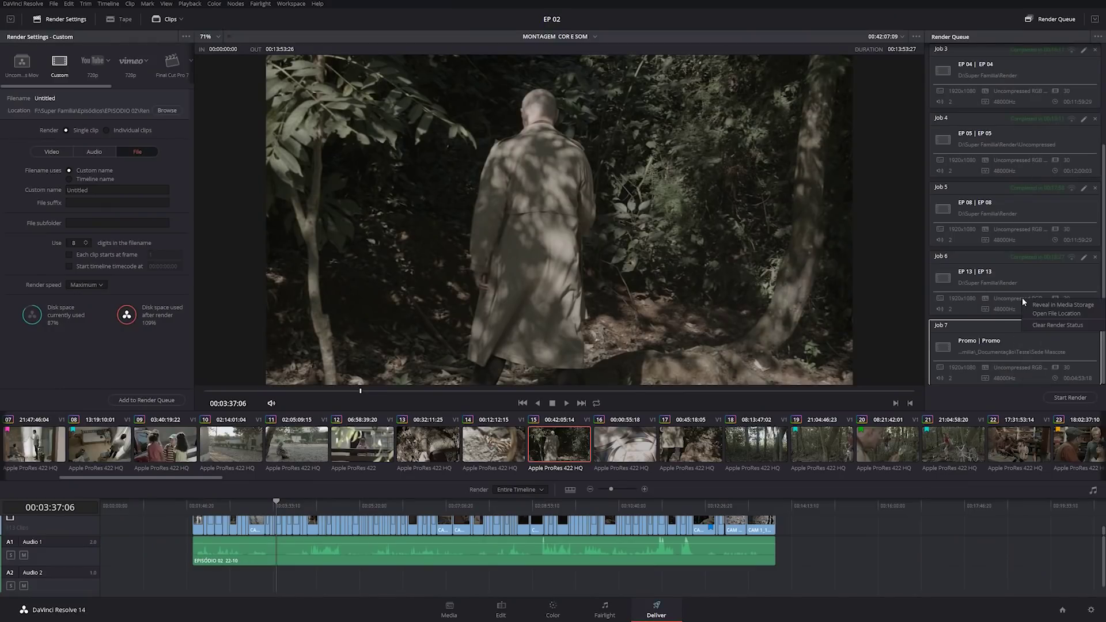
click(1026, 283)
click(1007, 215)
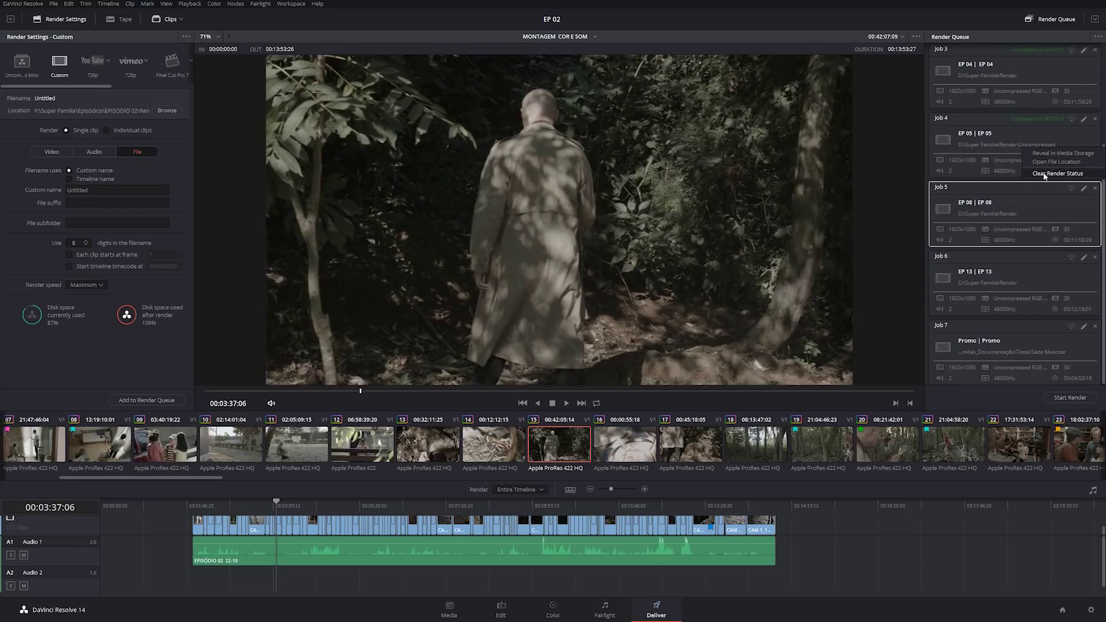
click(1034, 165)
scroll(1043, 172, up, 3)
right_click(1026, 176)
click(1048, 203)
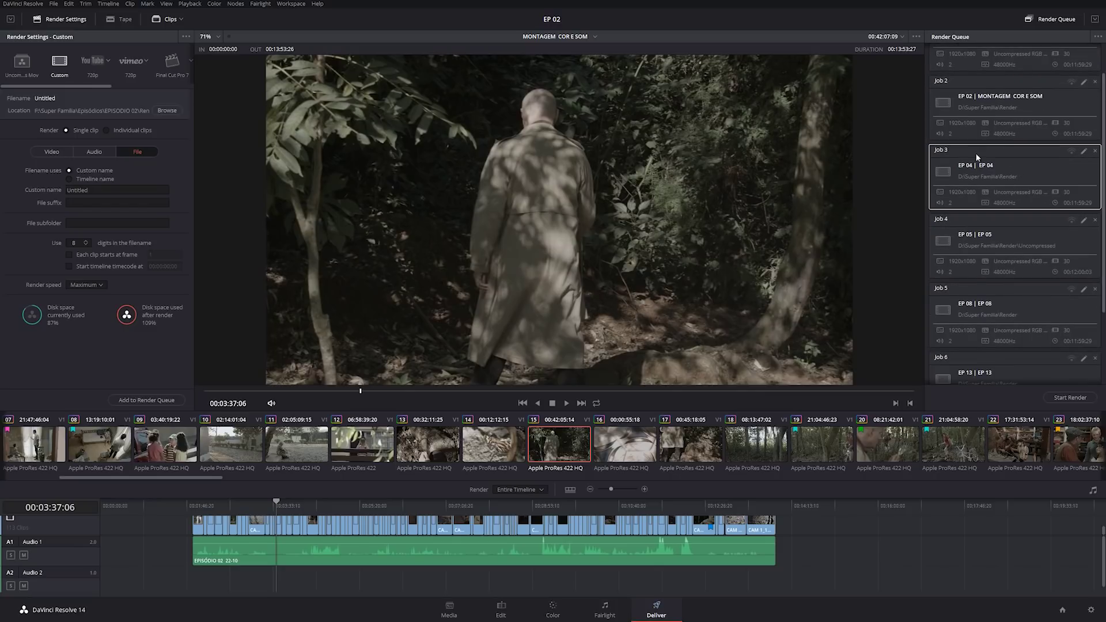
- Select Jobs 3–7, EP 04 through Promo, together in the render queue
scroll(1022, 144, up, 1)
scroll(1025, 197, down, 4)
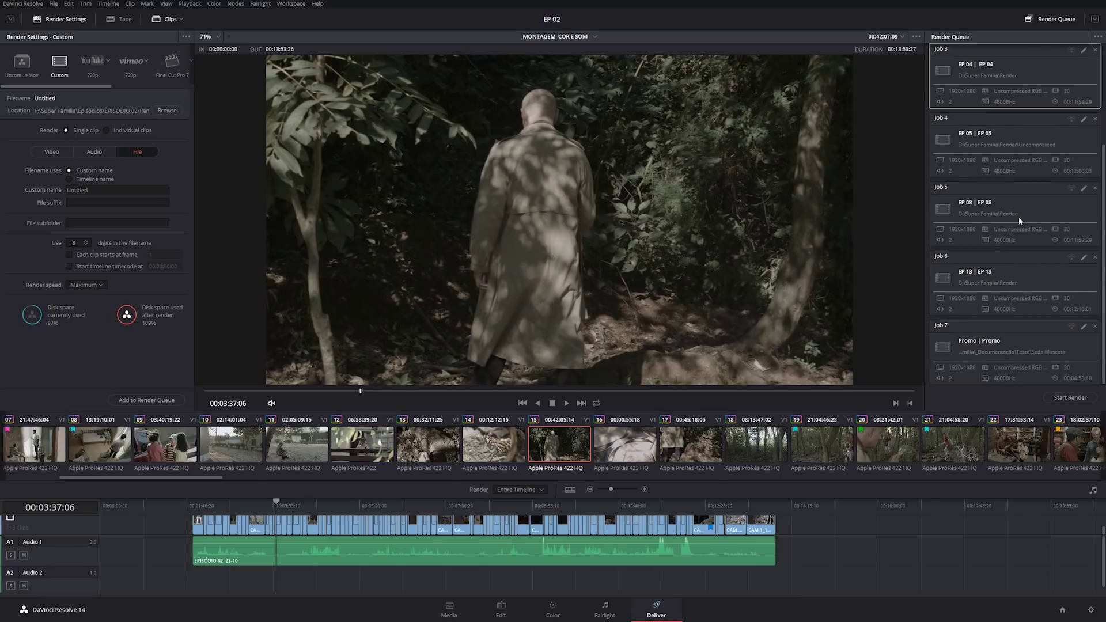
scroll(1018, 217, up, 2)
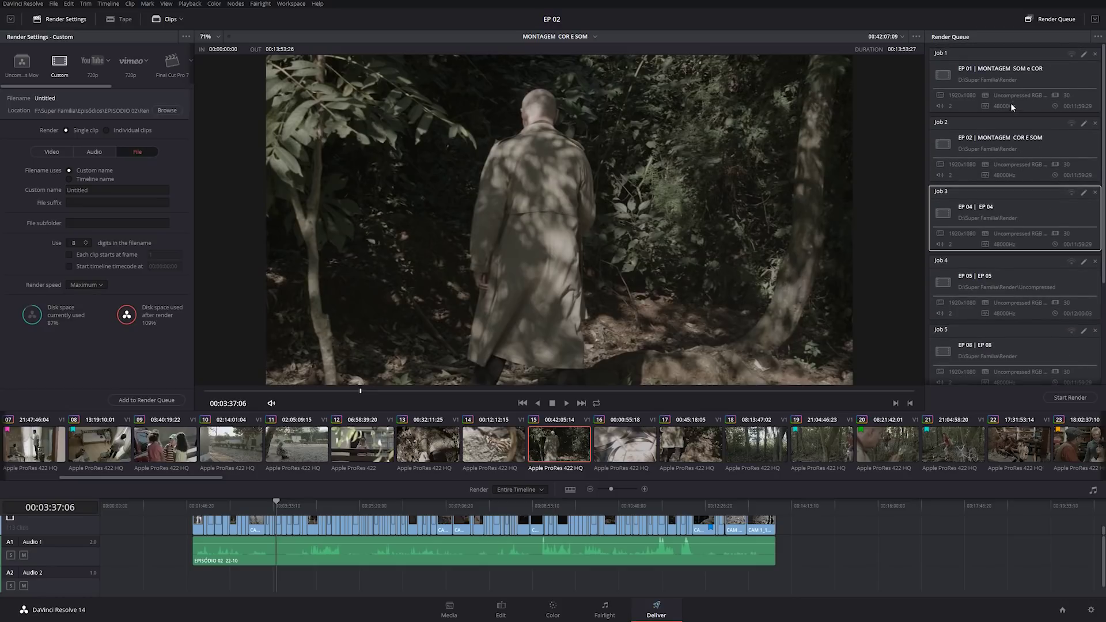
scroll(1020, 144, down, 2)
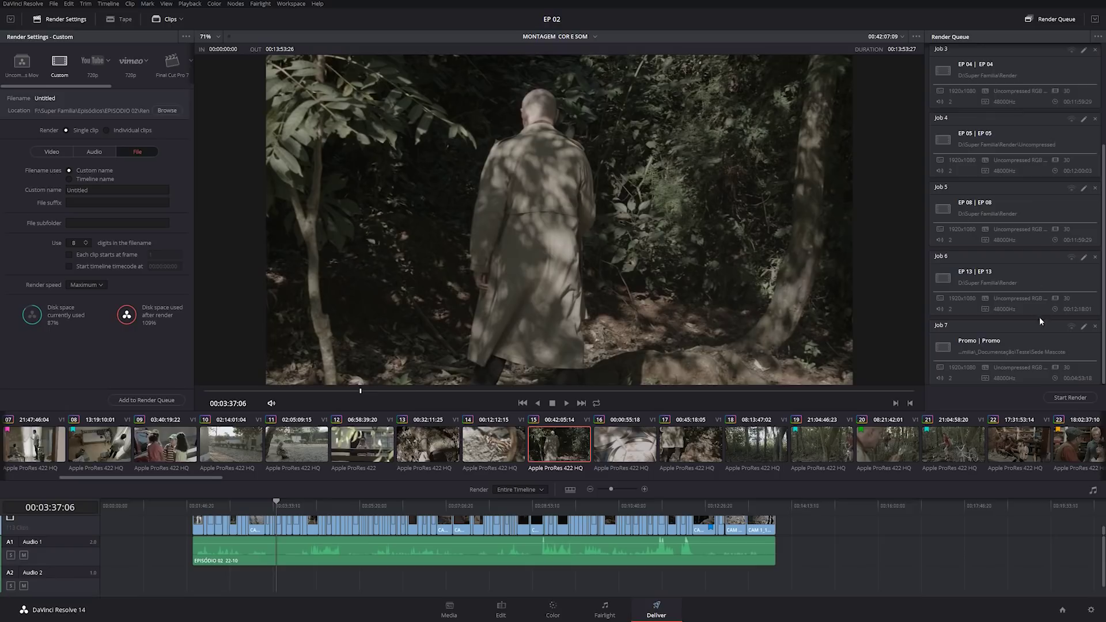
shift+click(1013, 353)
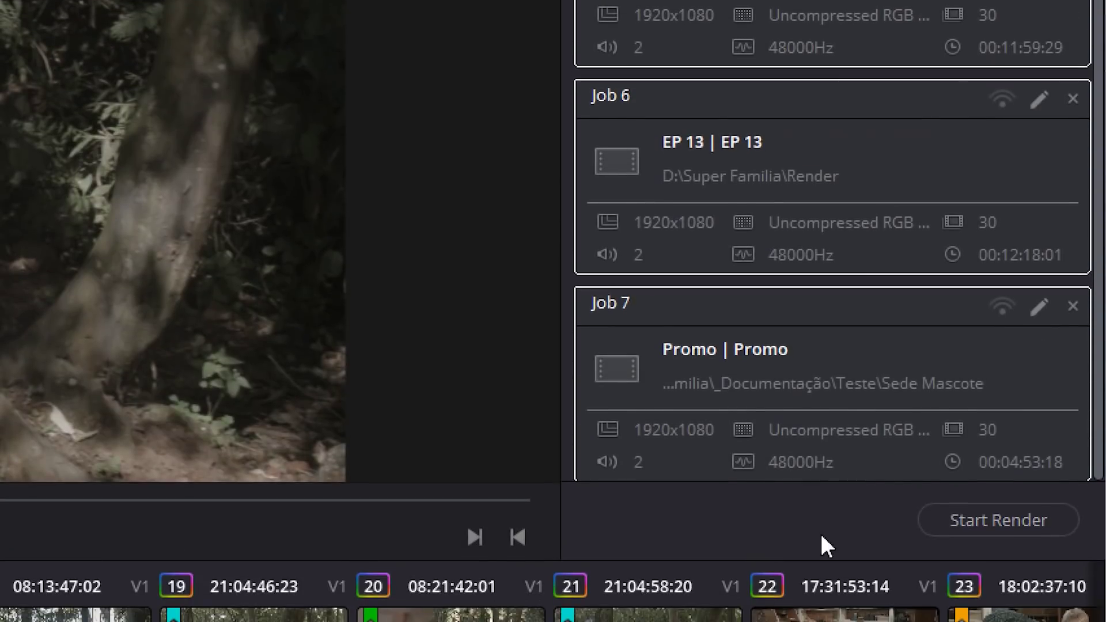
scroll(822, 305, up, 5)
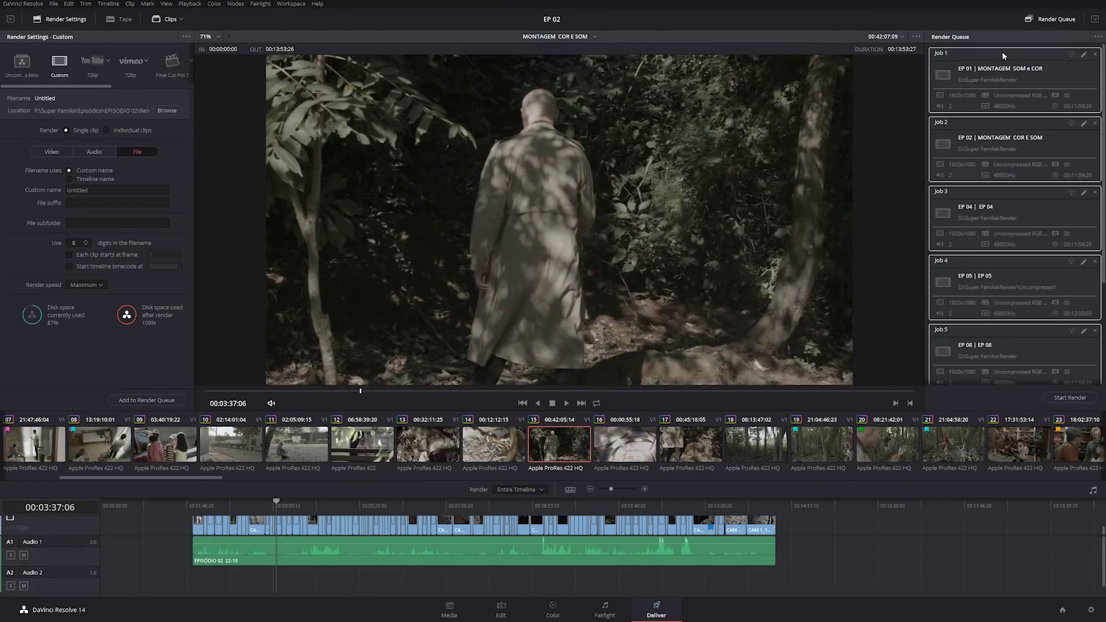
- Select Job 1 (EP 01), then range-select through Job 7 (Promo) to highlight the whole queue
click(989, 51)
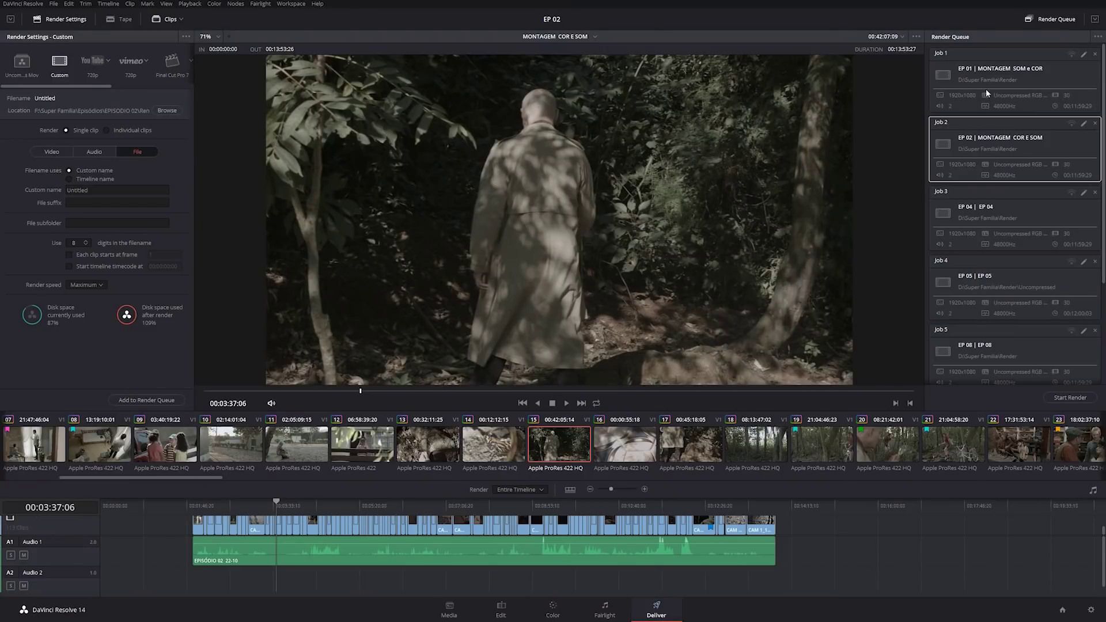
scroll(1031, 144, down, 5)
shift+click(1026, 345)
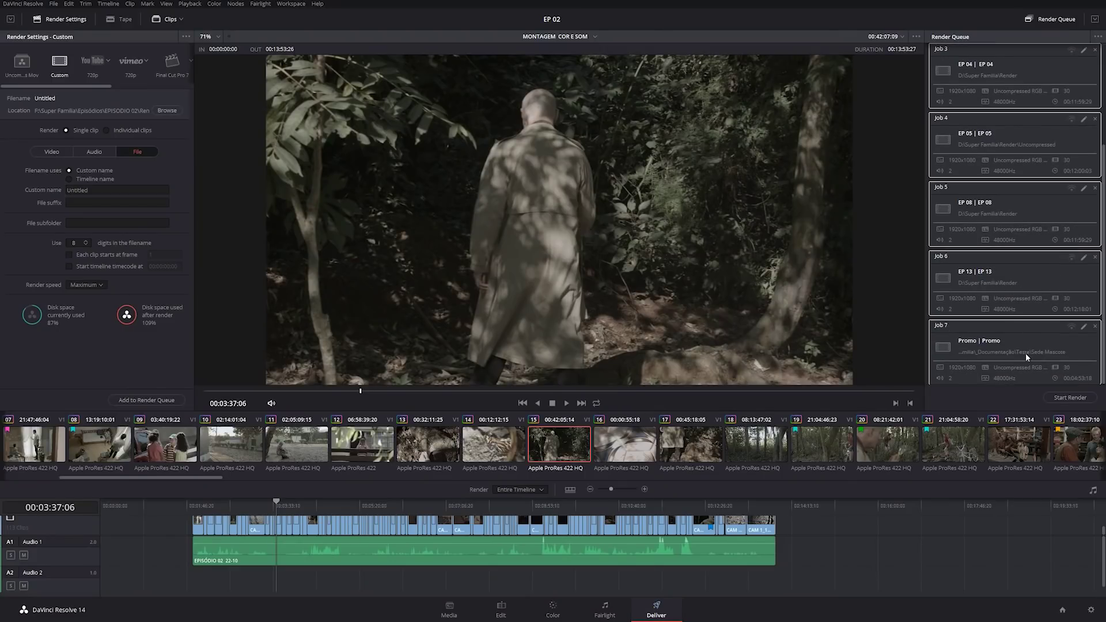
scroll(1059, 119, up, 5)
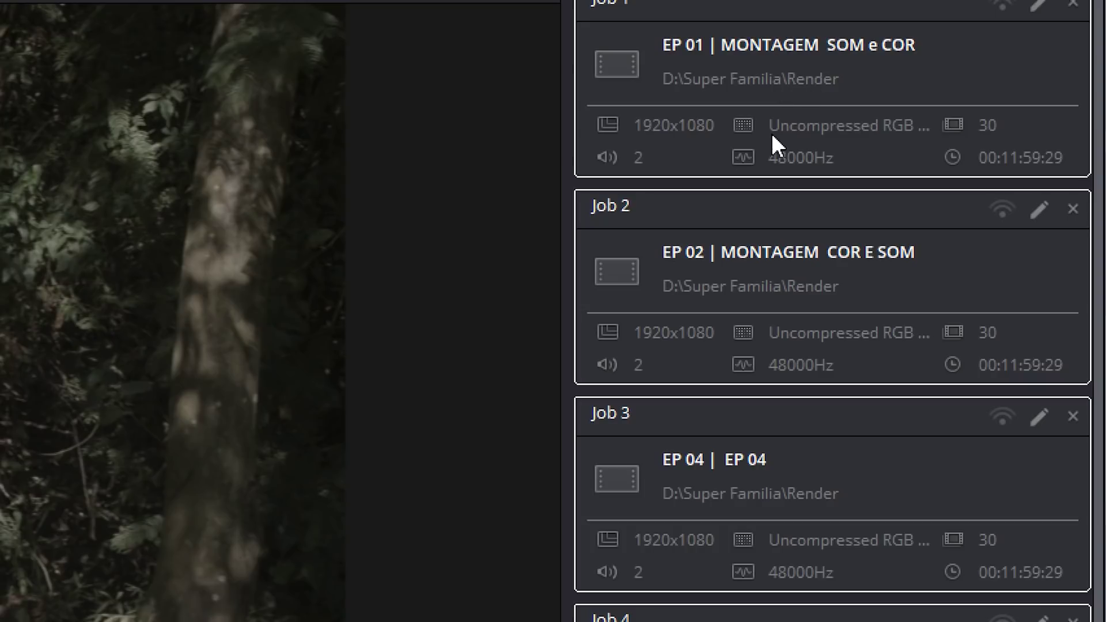
scroll(890, 415, down, 2)
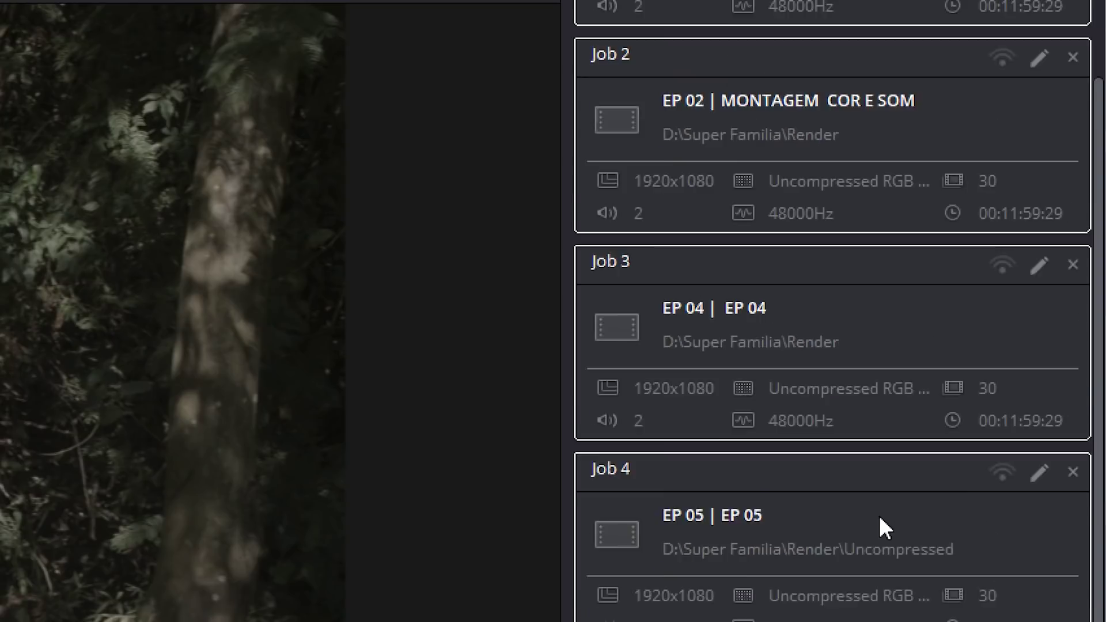
scroll(879, 516, down, 3)
scroll(869, 552, down, 3)
scroll(885, 268, up, 5)
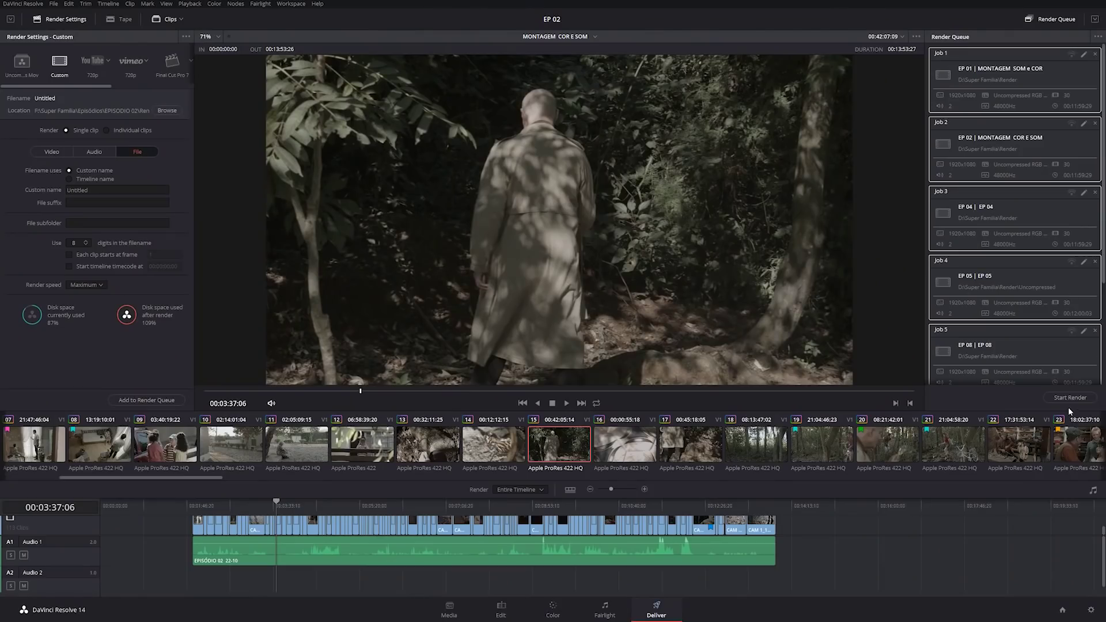